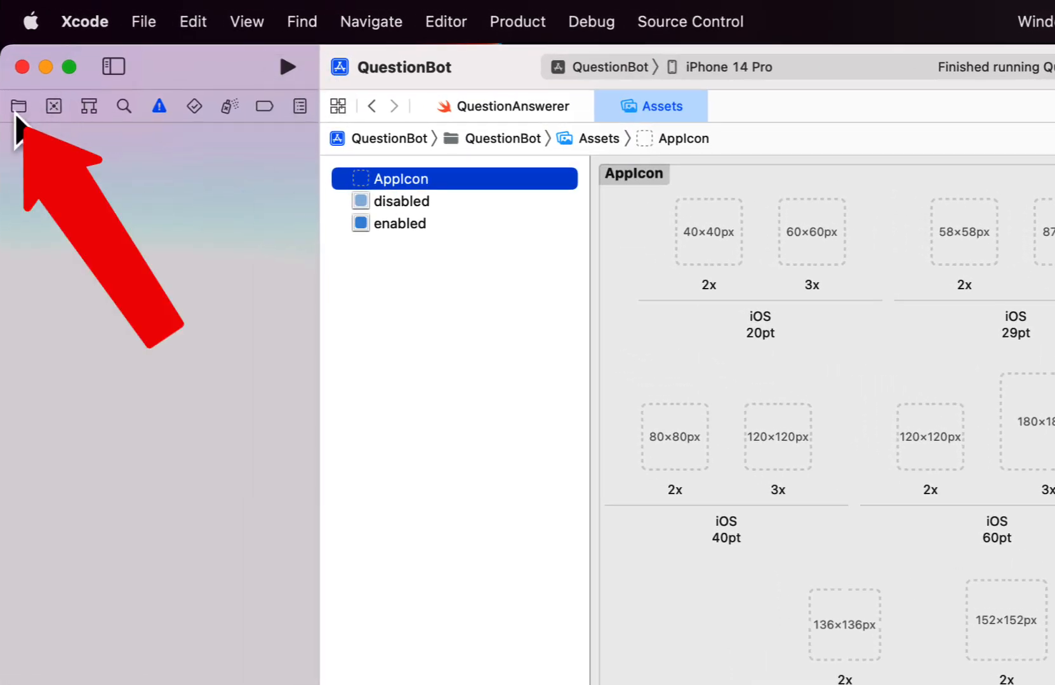
Open the AppIcon set in the project's Assets catalog and place the blue robot image in its 1024×1024px slot.
{"action": "left_click", "coordinate": [19, 106]}
{"action": "left_click", "coordinate": [101, 337]}
{"action": "left_click", "coordinate": [92, 329]}
{"action": "key", "text": "Return"}
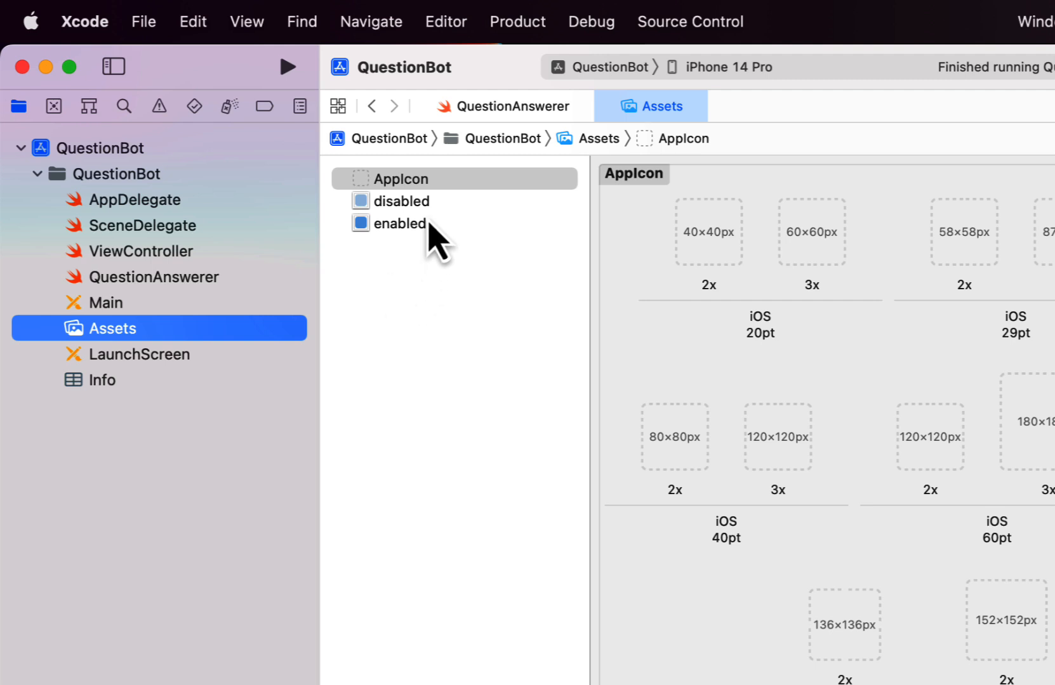
{"action": "left_click", "coordinate": [396, 185]}
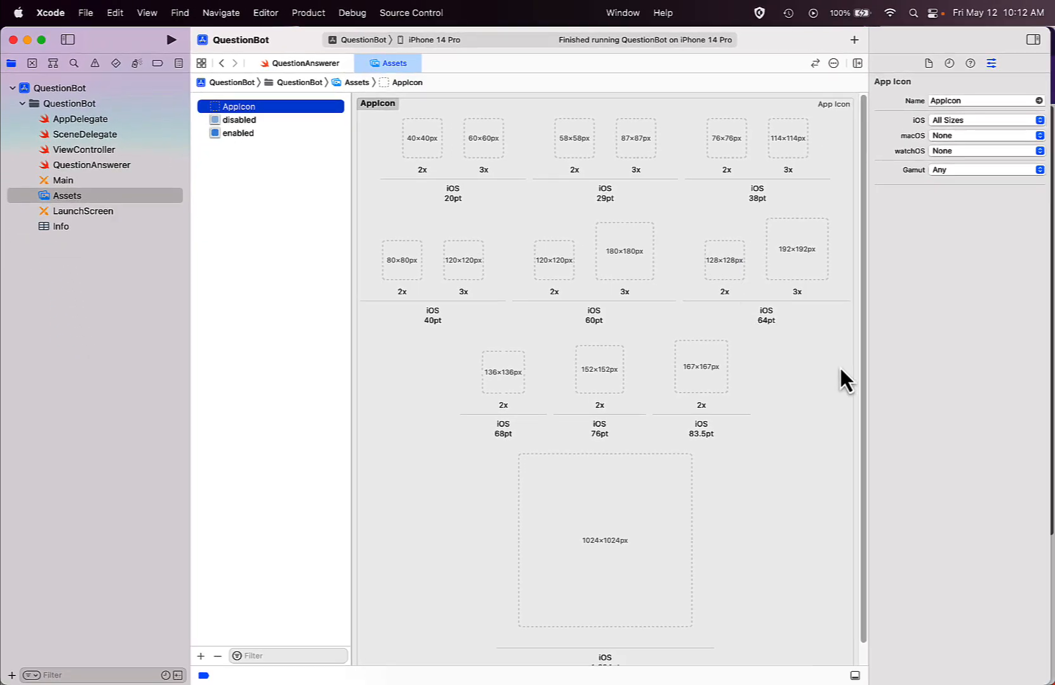
{"action": "mouse_move", "coordinate": [862, 370]}
{"action": "left_mouse_down"}
{"action": "mouse_move", "coordinate": [863, 400]}
{"action": "mouse_move", "coordinate": [853, 351]}
{"action": "left_mouse_up"}
{"action": "left_click_drag", "start_coordinate": [1054, 397], "coordinate": [615, 545]}
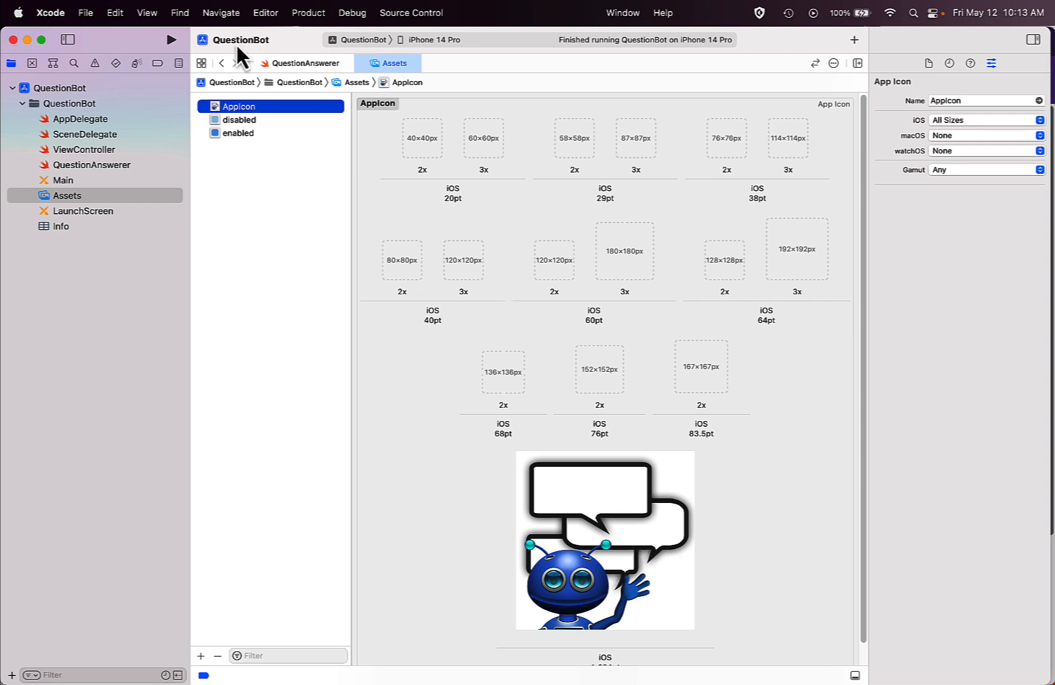
Run QuestionBot on the iPhone 14 Pro simulator, check its icon on the home screen, and return to Xcode.
{"action": "left_click", "coordinate": [170, 42]}
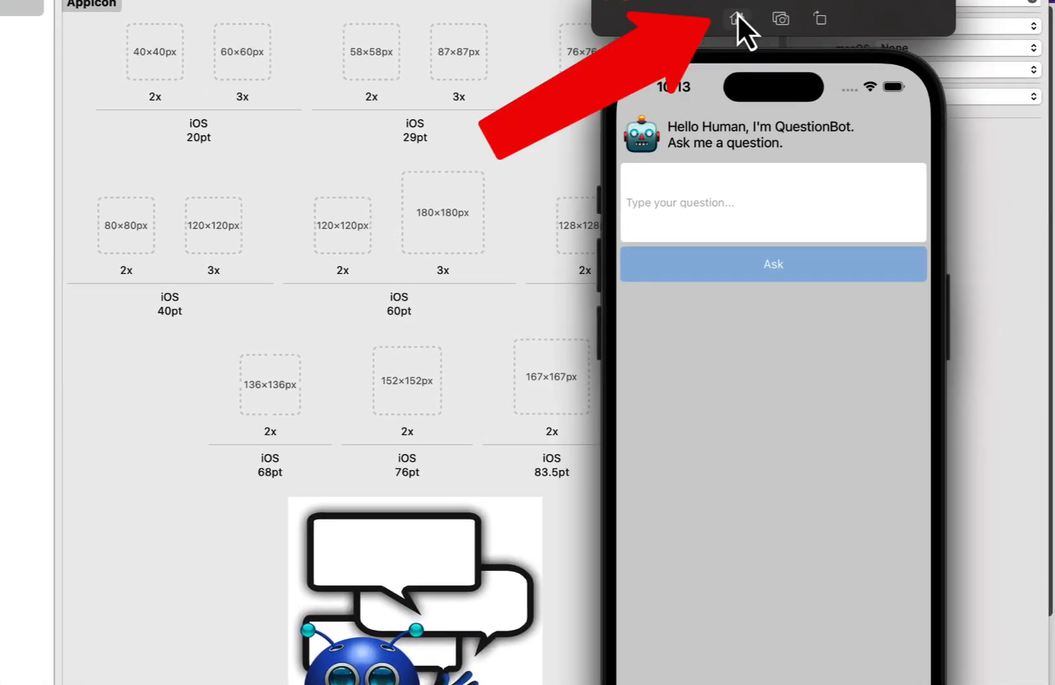
{"action": "left_click", "coordinate": [738, 18]}
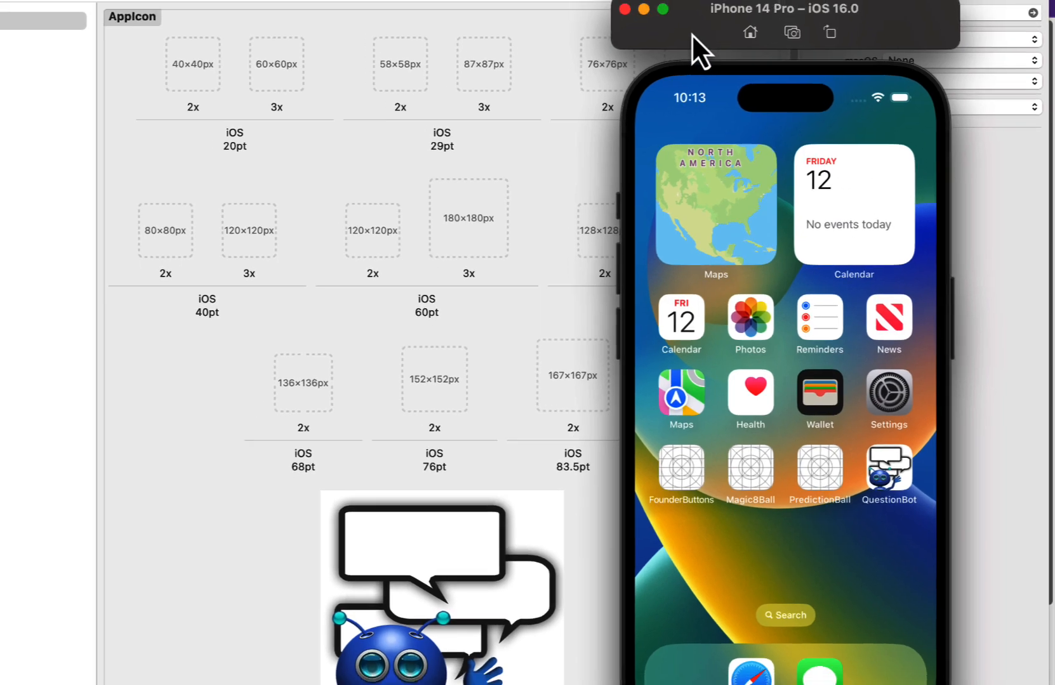
{"action": "left_click_drag", "start_coordinate": [691, 33], "coordinate": [1053, 304]}
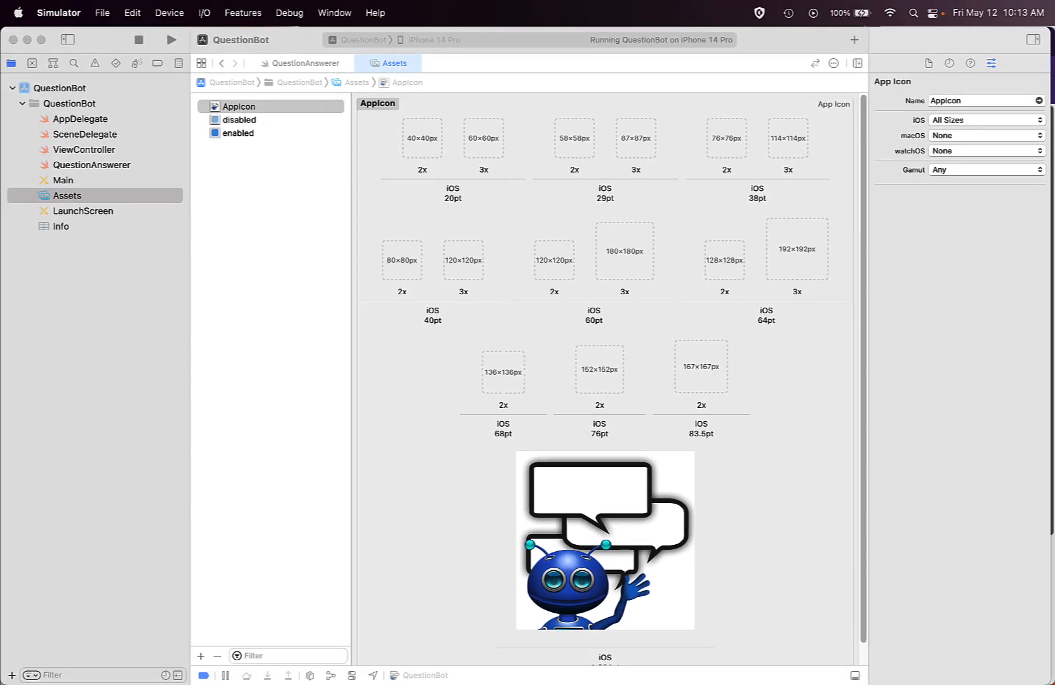
{"action": "left_click", "coordinate": [472, 49]}
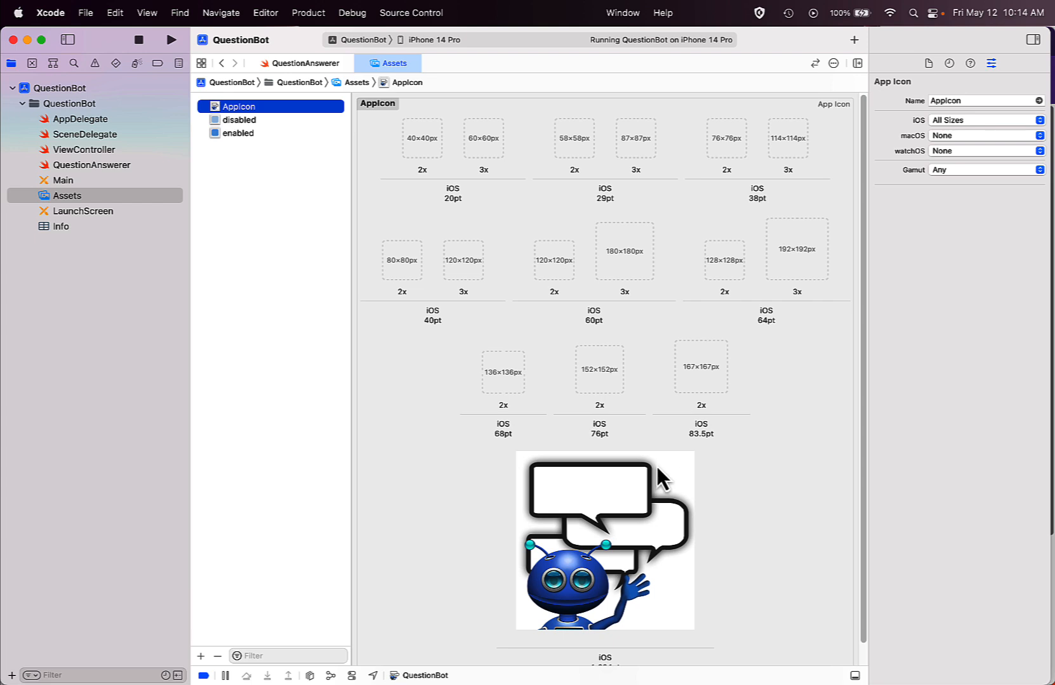
Look at the Main storyboard and the ViewController code, and return to the AppIcon set in the Assets catalog.
{"action": "left_click", "coordinate": [67, 181]}
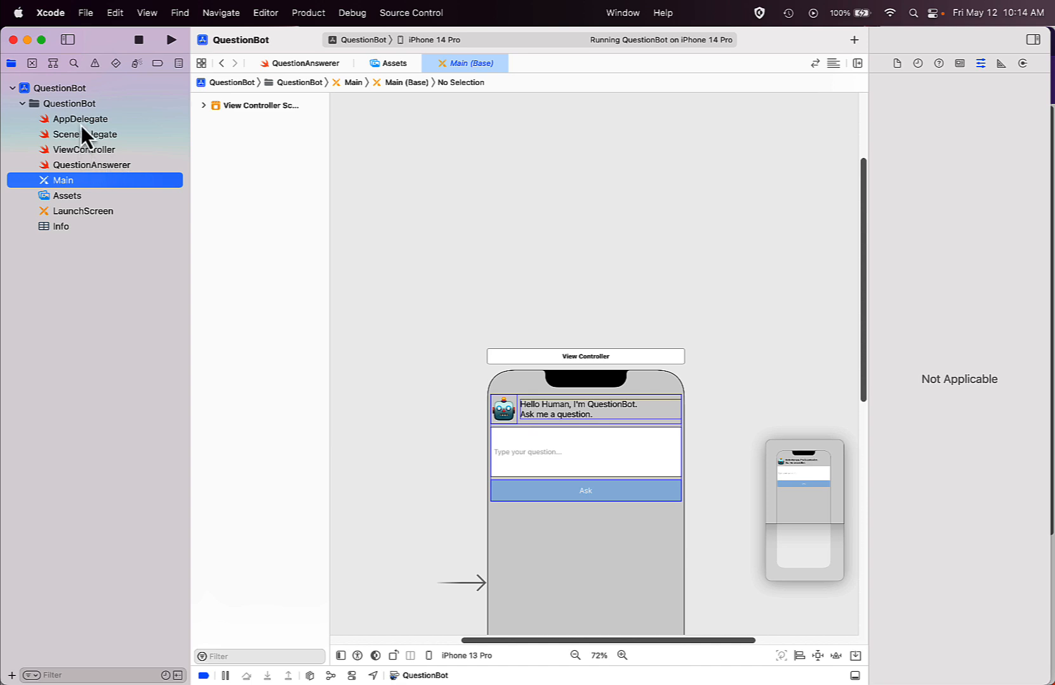
{"action": "left_click", "coordinate": [82, 151]}
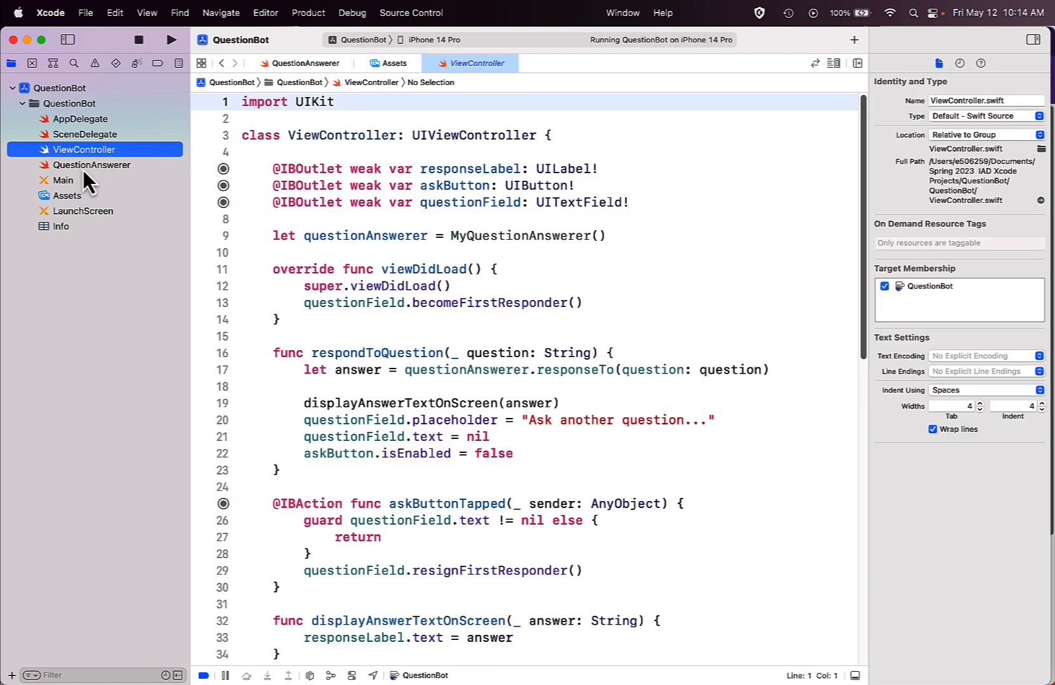
{"action": "left_click", "coordinate": [64, 196]}
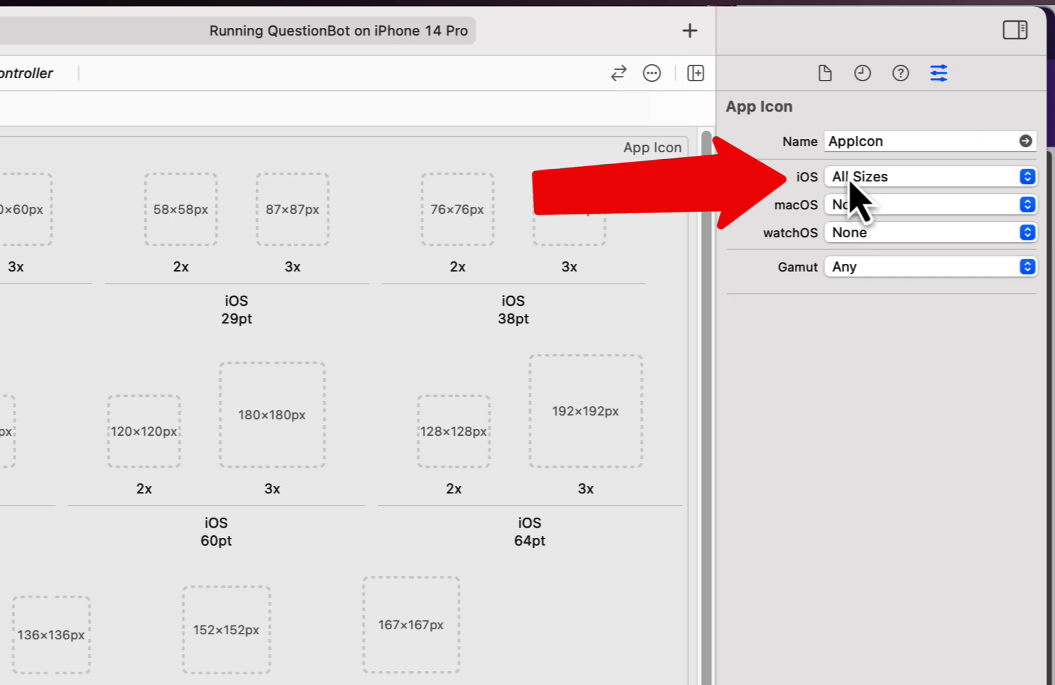
Set the AppIcon's iOS option to Single Size and replace its image by deleting it and adding the robot picture again.
{"action": "left_click", "coordinate": [884, 186]}
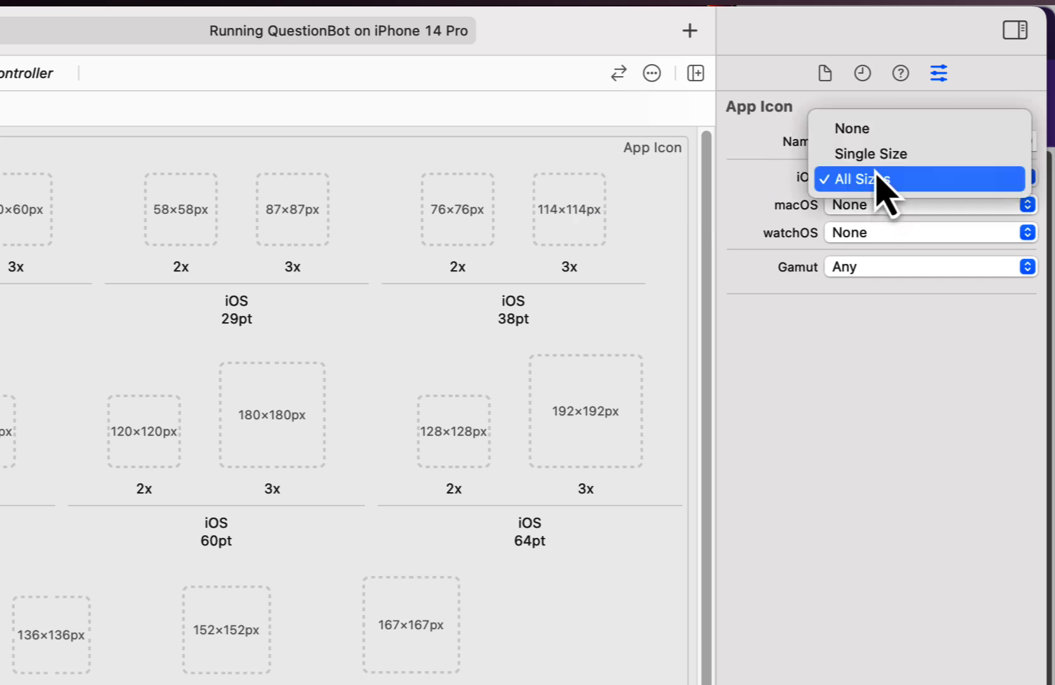
{"action": "left_click", "coordinate": [875, 164]}
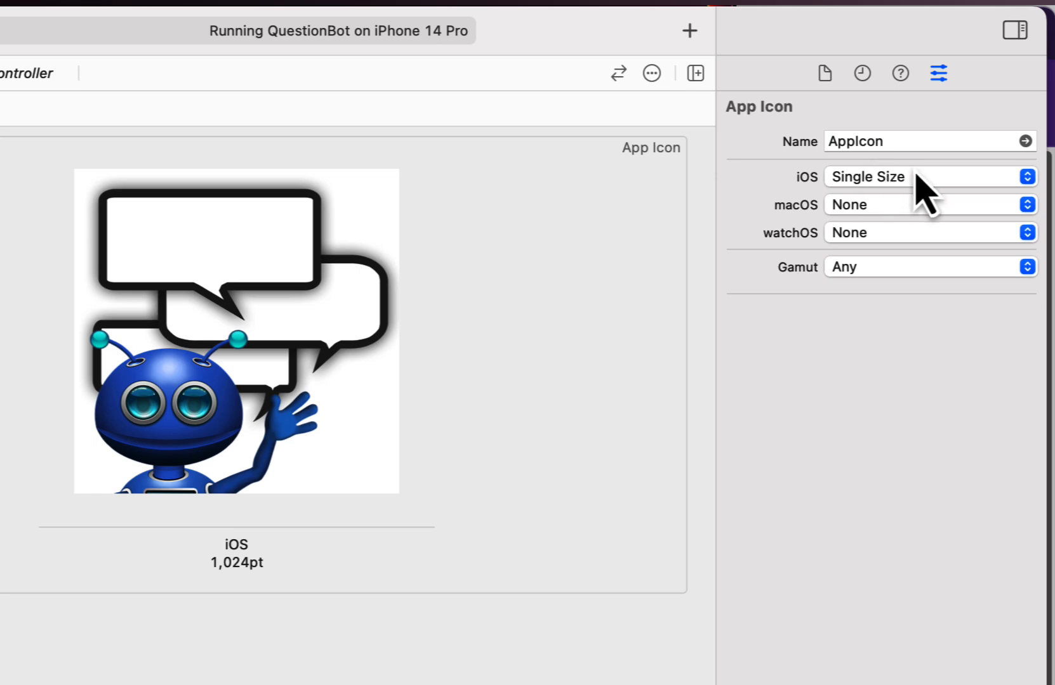
{"action": "left_click", "coordinate": [209, 387]}
{"action": "key", "text": "Delete"}
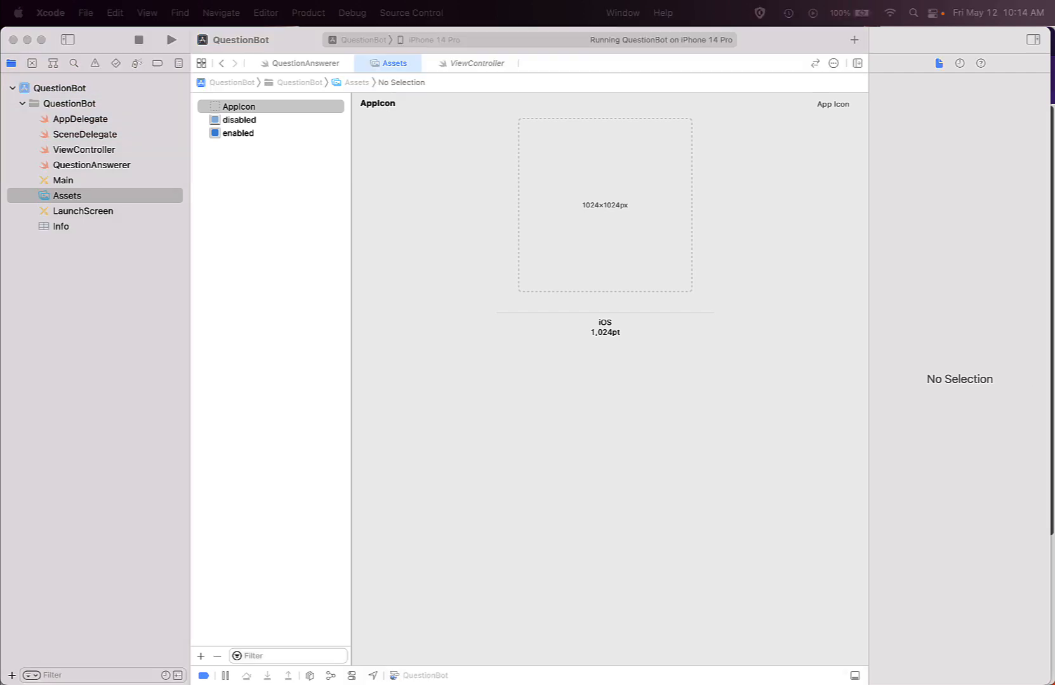
{"action": "left_click_drag", "start_coordinate": [1054, 219], "coordinate": [608, 220]}
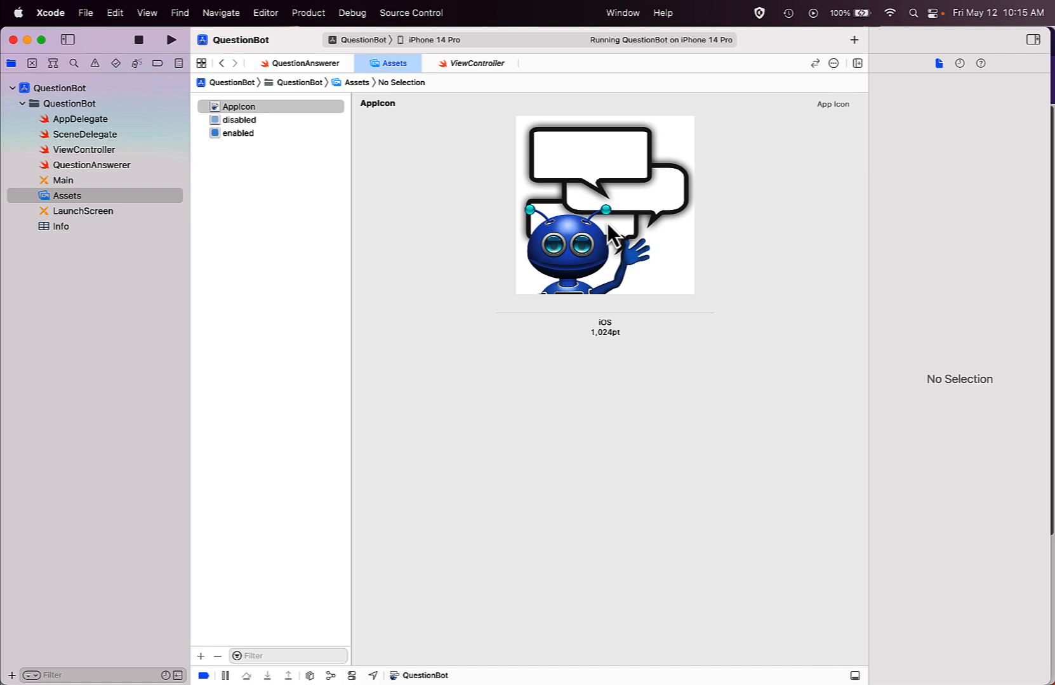
Restart QuestionBot in the iPhone 14 Pro simulator and check the app icon on the home screen.
{"action": "left_click", "coordinate": [139, 45]}
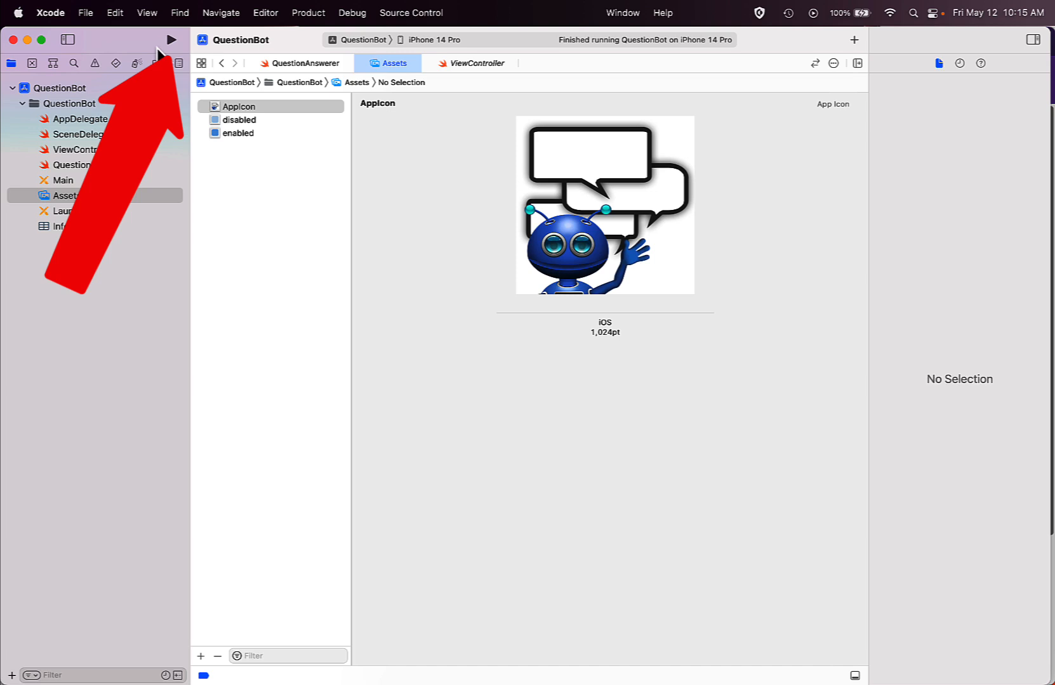
{"action": "left_click", "coordinate": [169, 42]}
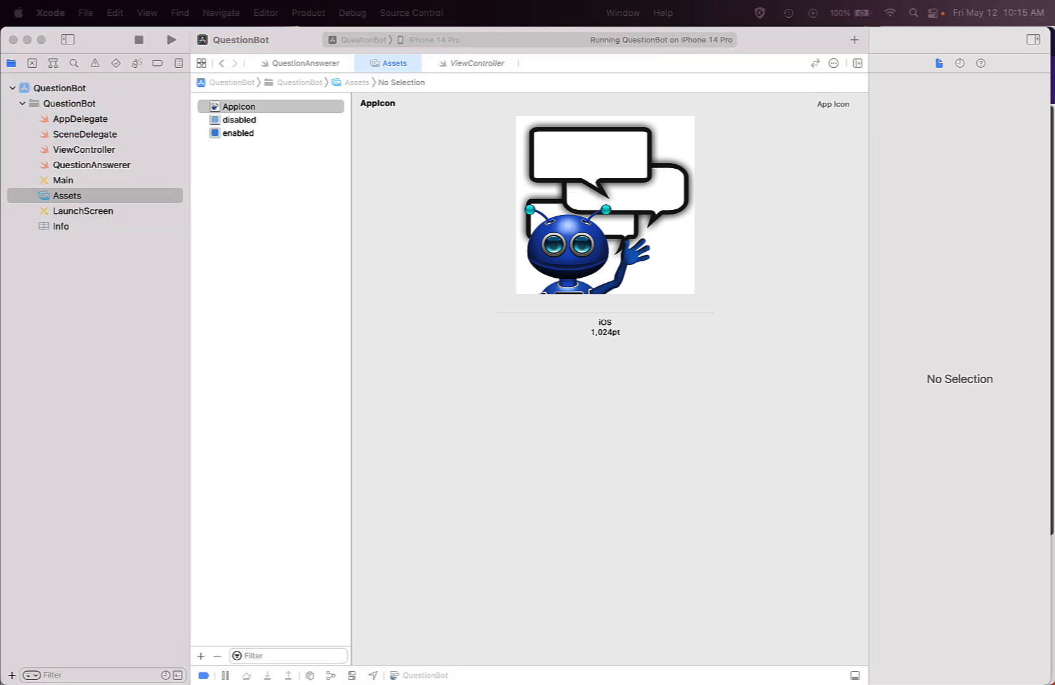
{"action": "left_click_drag", "start_coordinate": [1054, 356], "coordinate": [967, 139]}
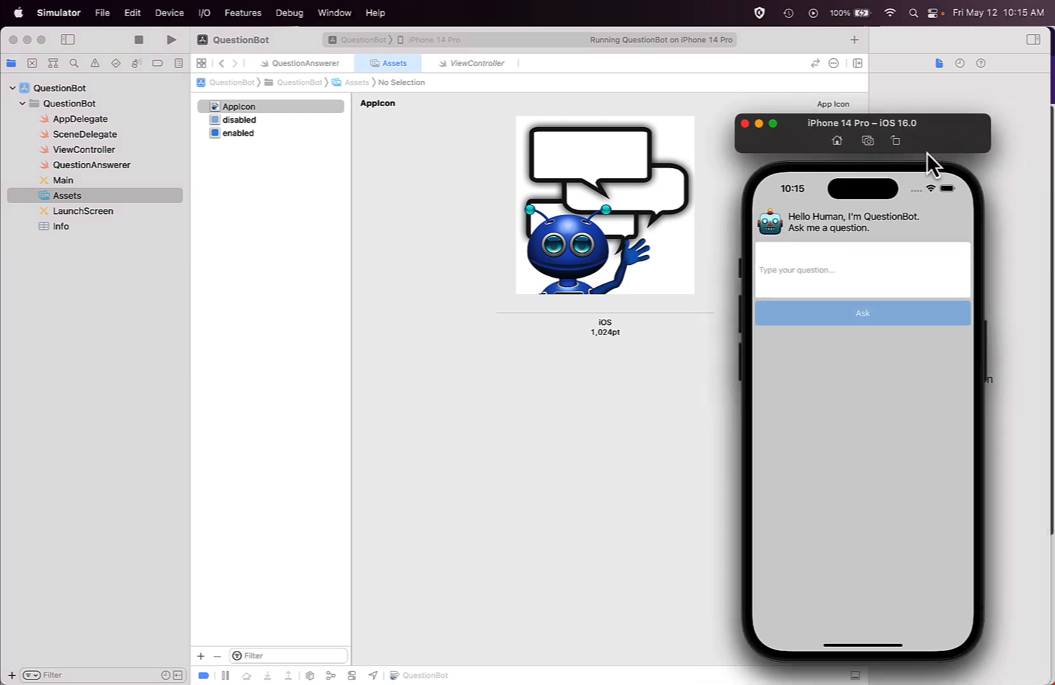
{"action": "left_click", "coordinate": [846, 147]}
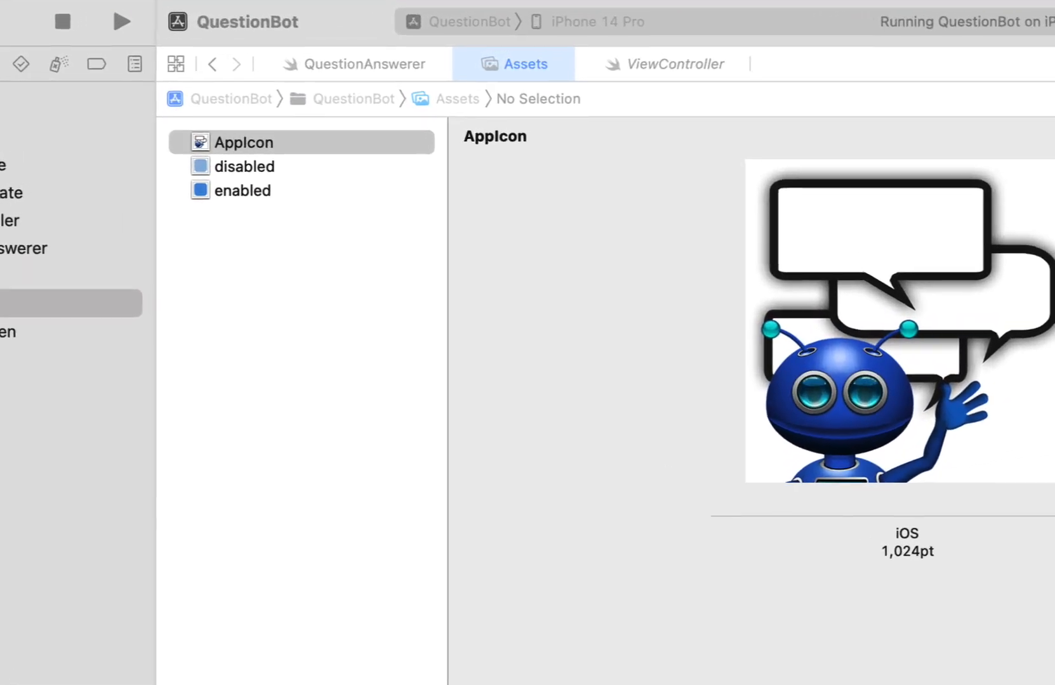
Delete the AppIcon set from the Assets catalog and add a new iOS App Icon set in its place.
{"action": "left_click", "coordinate": [252, 149]}
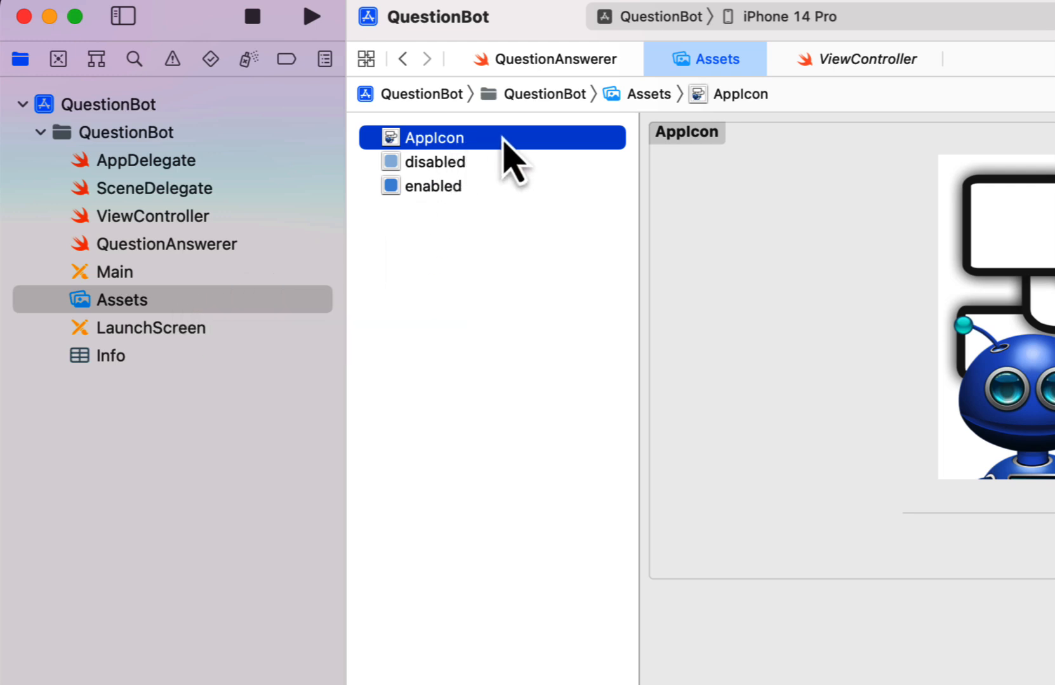
{"action": "key", "text": "BackSpace"}
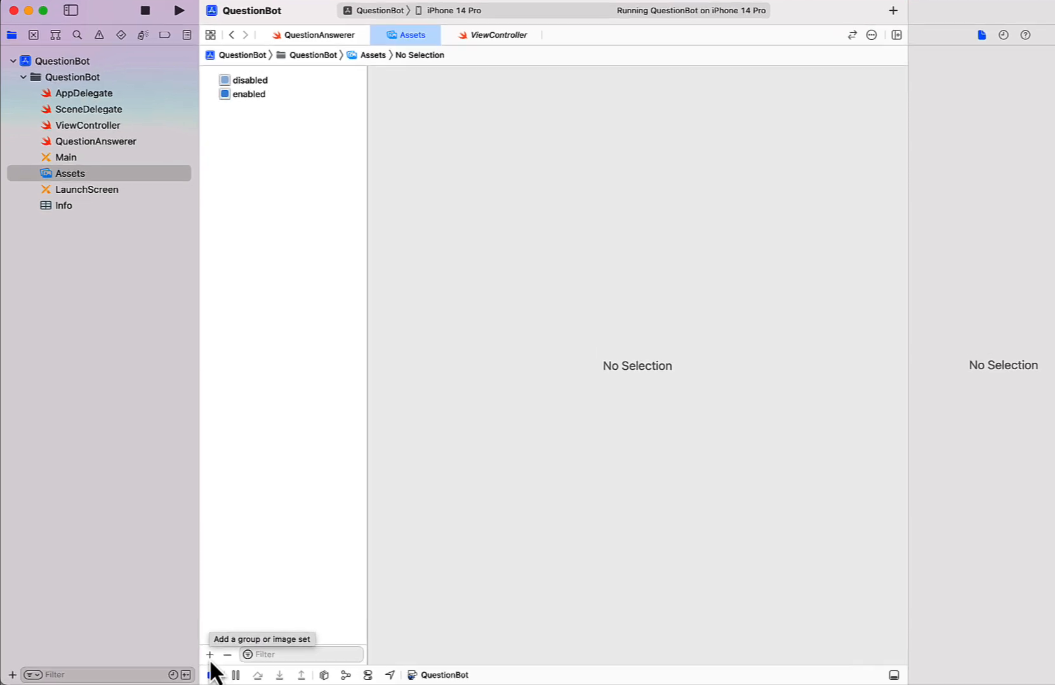
{"action": "left_click", "coordinate": [200, 656]}
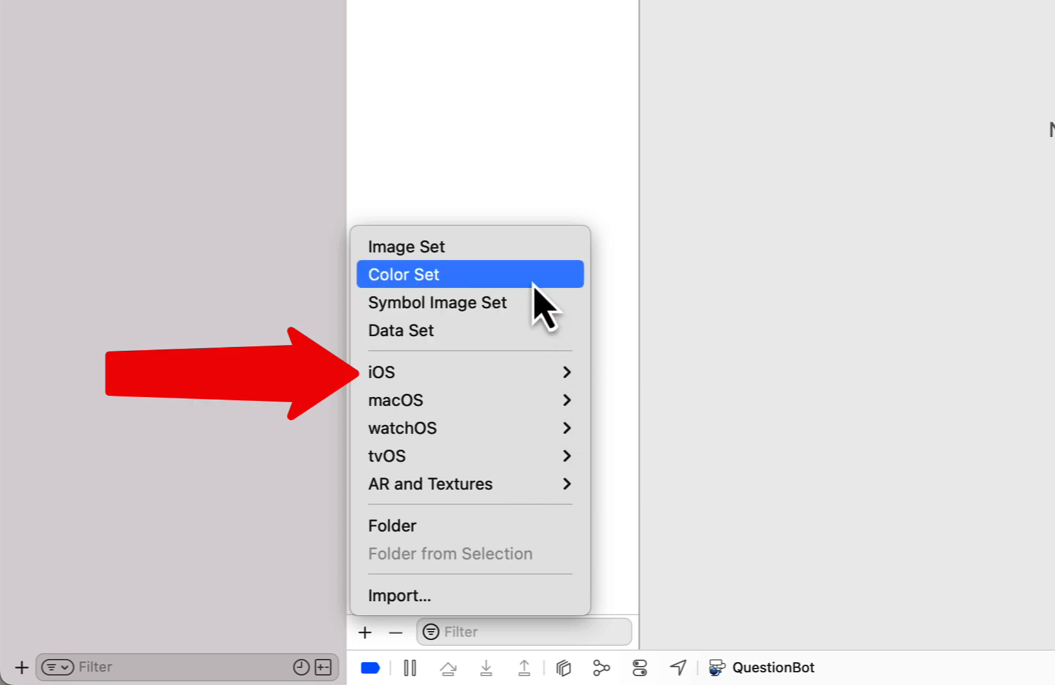
{"action": "mouse_move", "coordinate": [512, 381]}
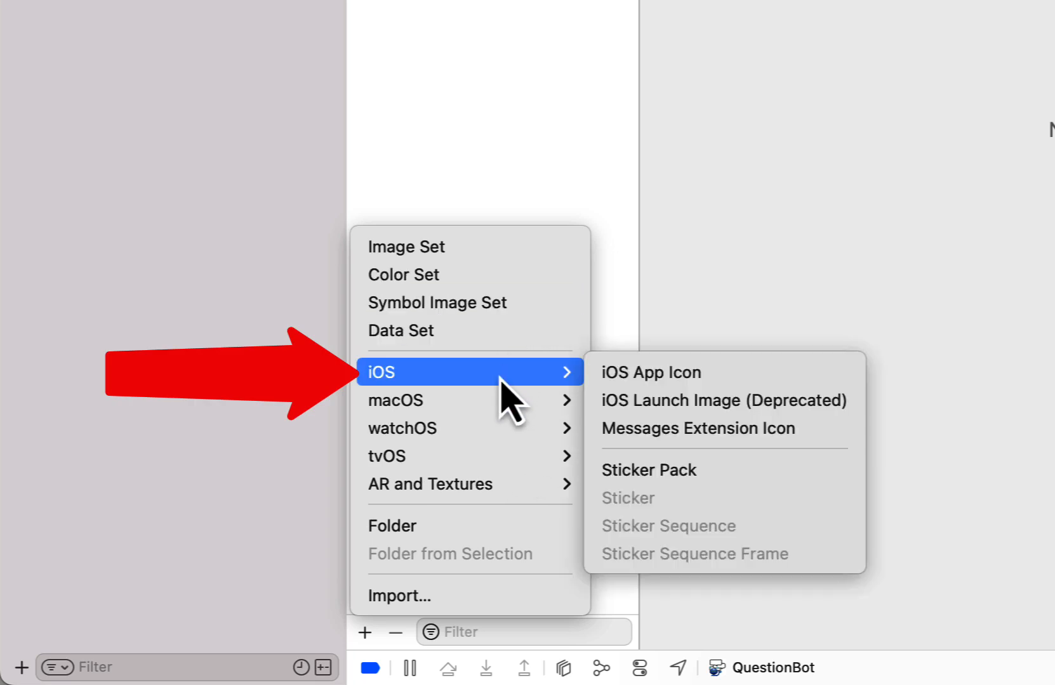
{"action": "left_click", "coordinate": [671, 380]}
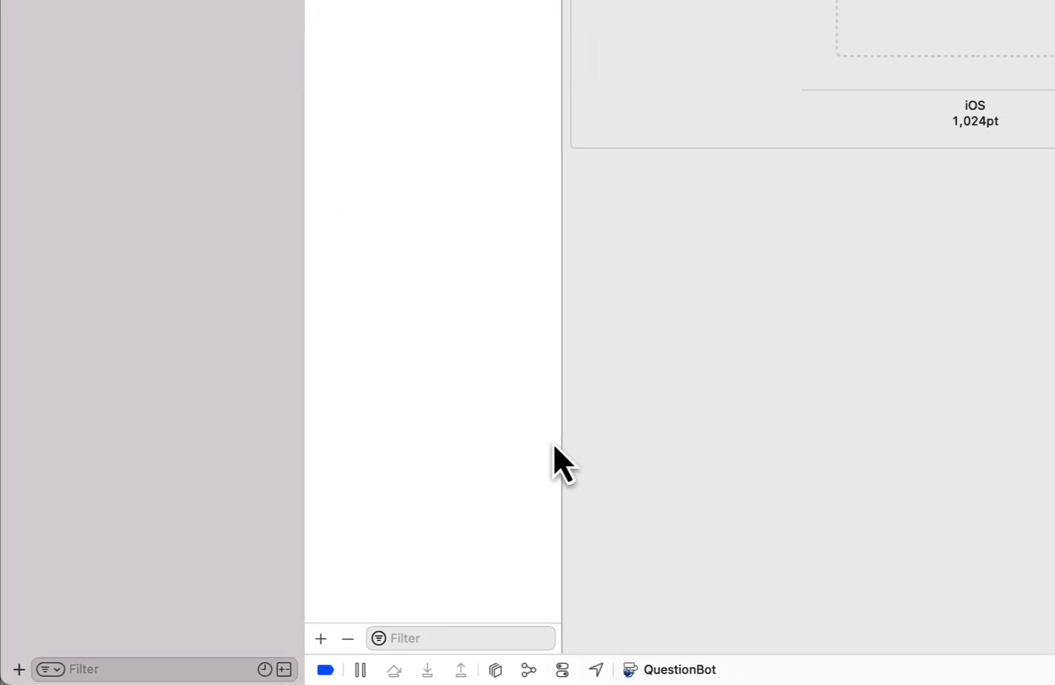
{"action": "left_click", "coordinate": [302, 235]}
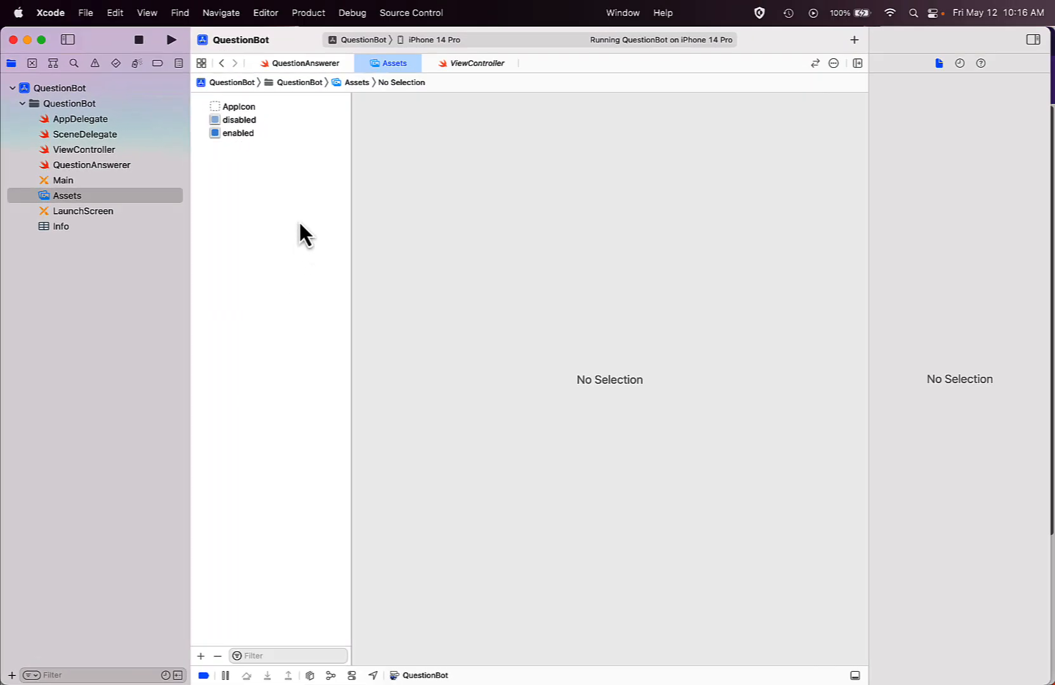
{"action": "left_click", "coordinate": [270, 110]}
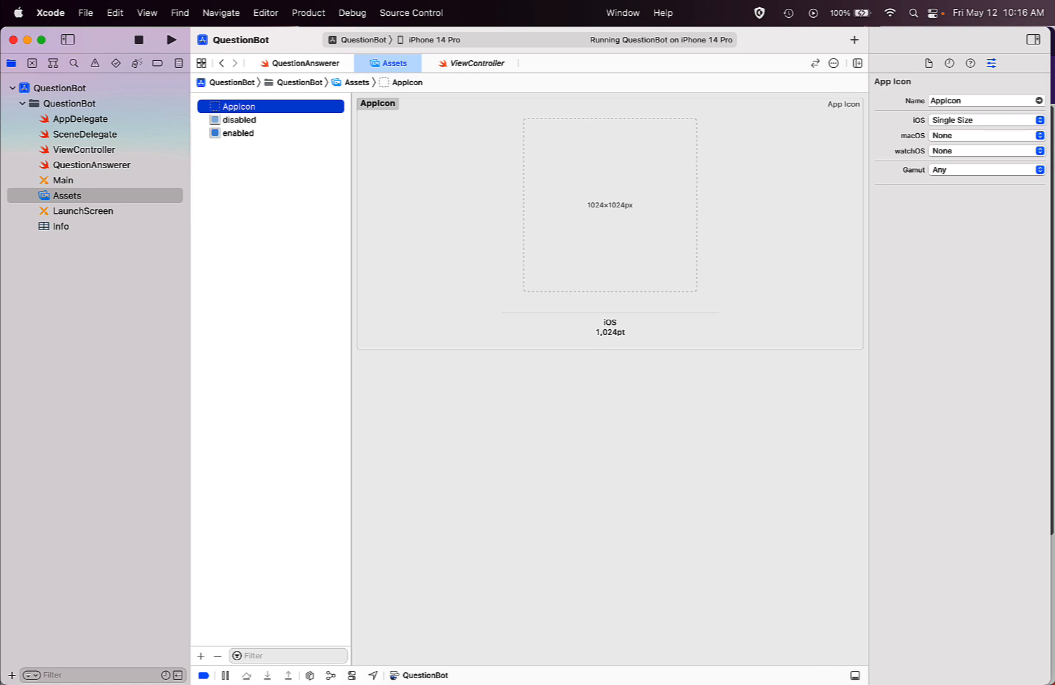
Switch to Finder and add Qbot icon.png from the Qbot icon folder to the empty 1024×1024px AppIcon slot.
{"action": "key", "text": "super+Tab"}
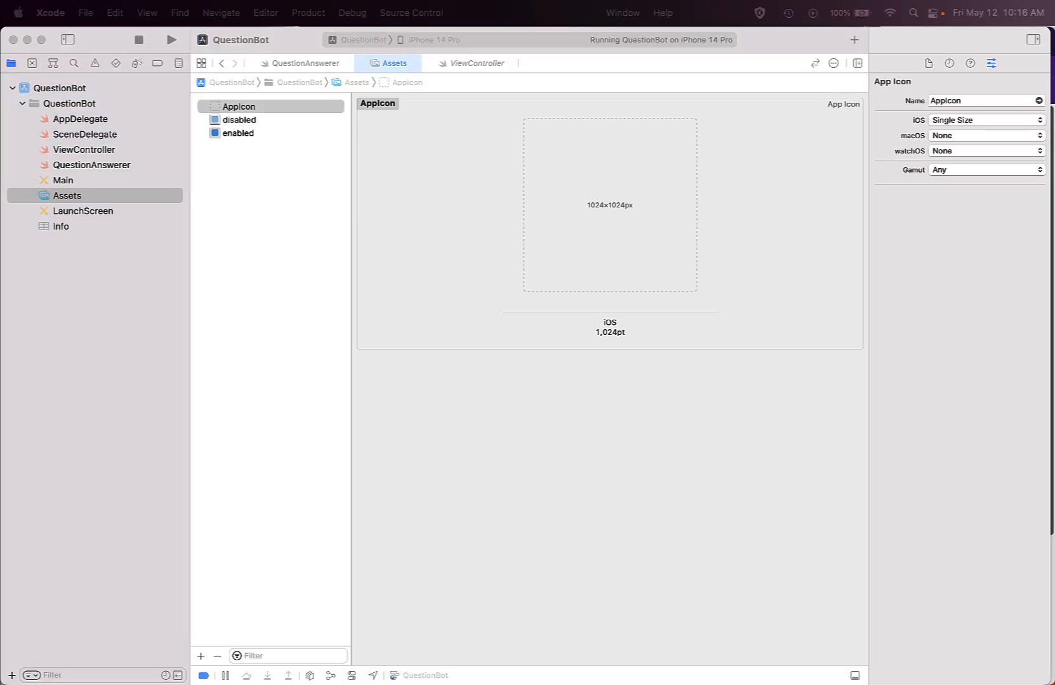
{"action": "left_click_drag", "start_coordinate": [922, 231], "coordinate": [705, 487]}
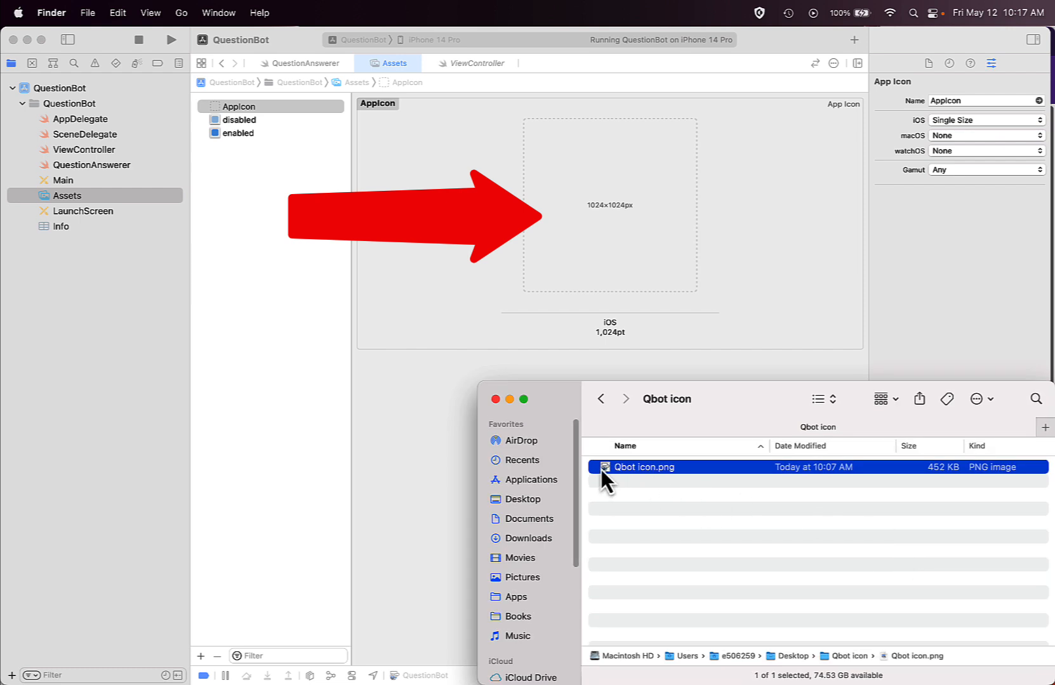
{"action": "left_click_drag", "start_coordinate": [603, 469], "coordinate": [601, 253]}
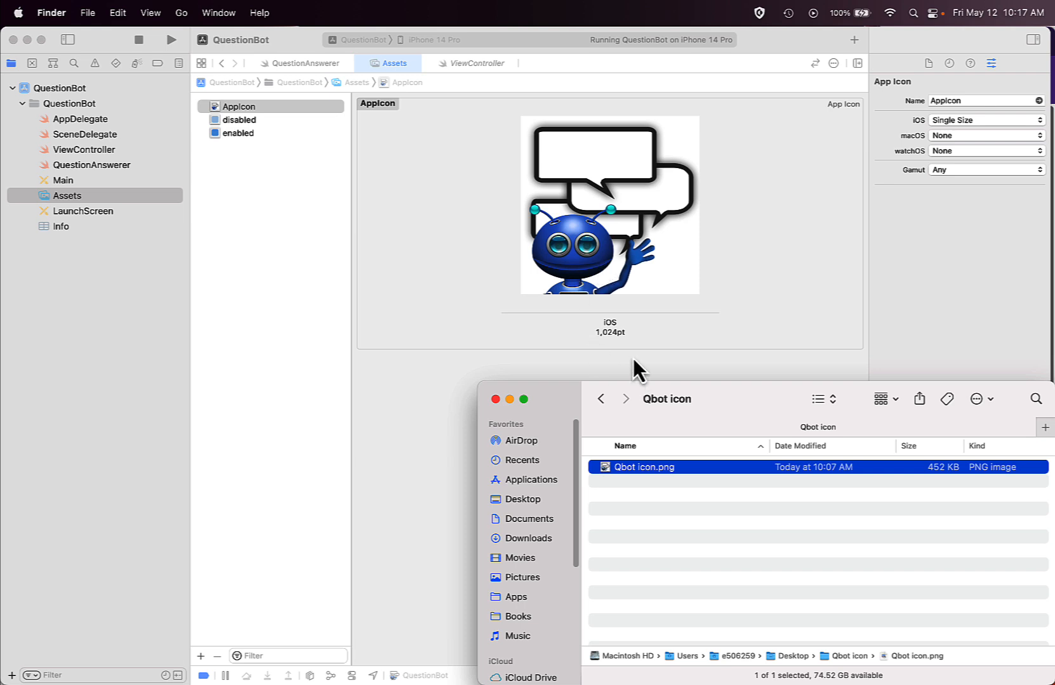
Return to Xcode, rerun QuestionBot with the new icon set, and view its icon on the simulator's home screen.
{"action": "left_click", "coordinate": [429, 417]}
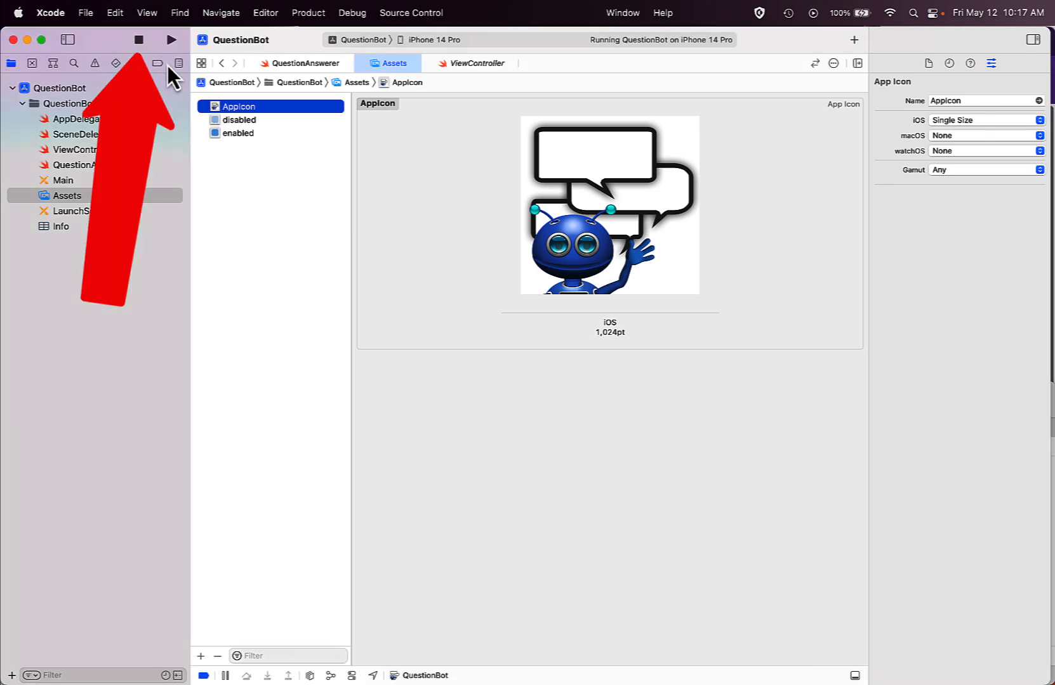
{"action": "left_click", "coordinate": [138, 42]}
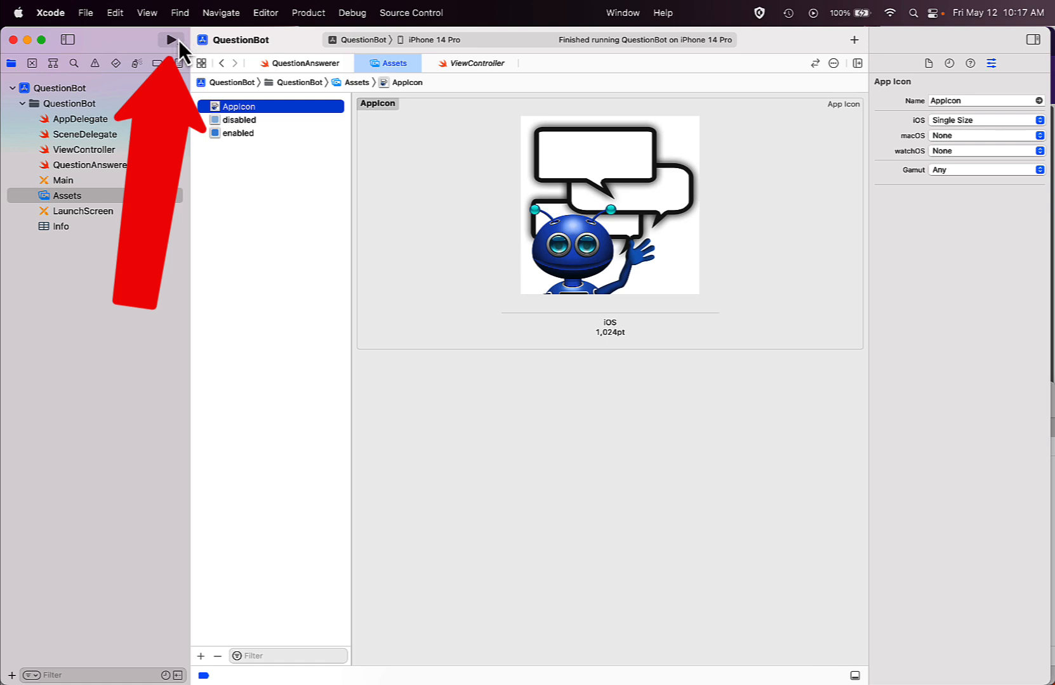
{"action": "left_click", "coordinate": [171, 43]}
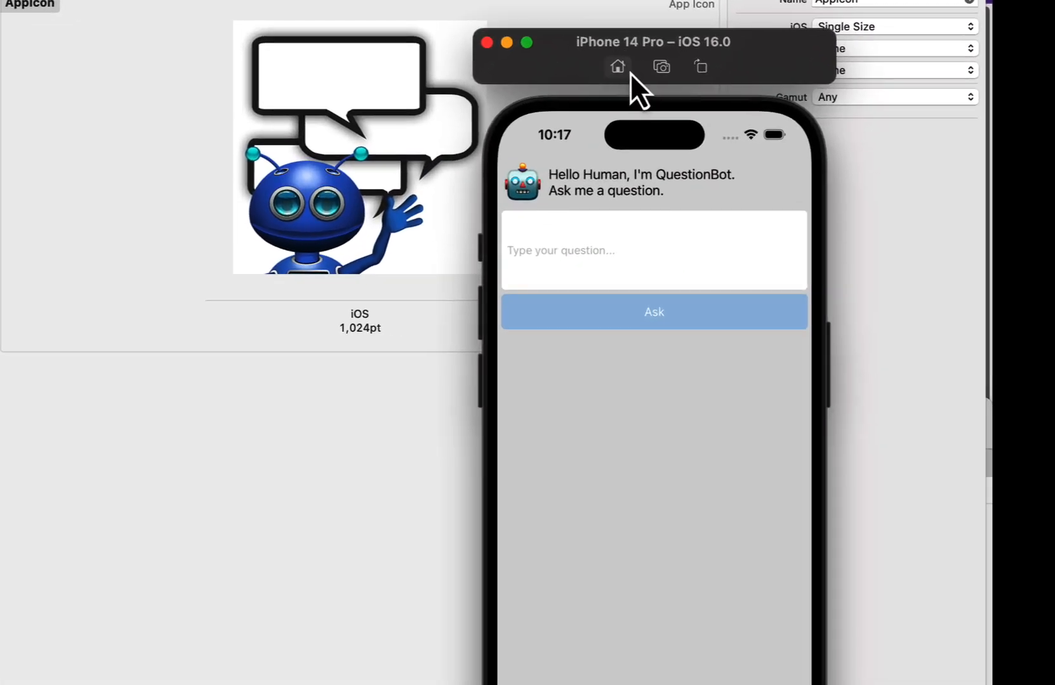
{"action": "left_click", "coordinate": [618, 68]}
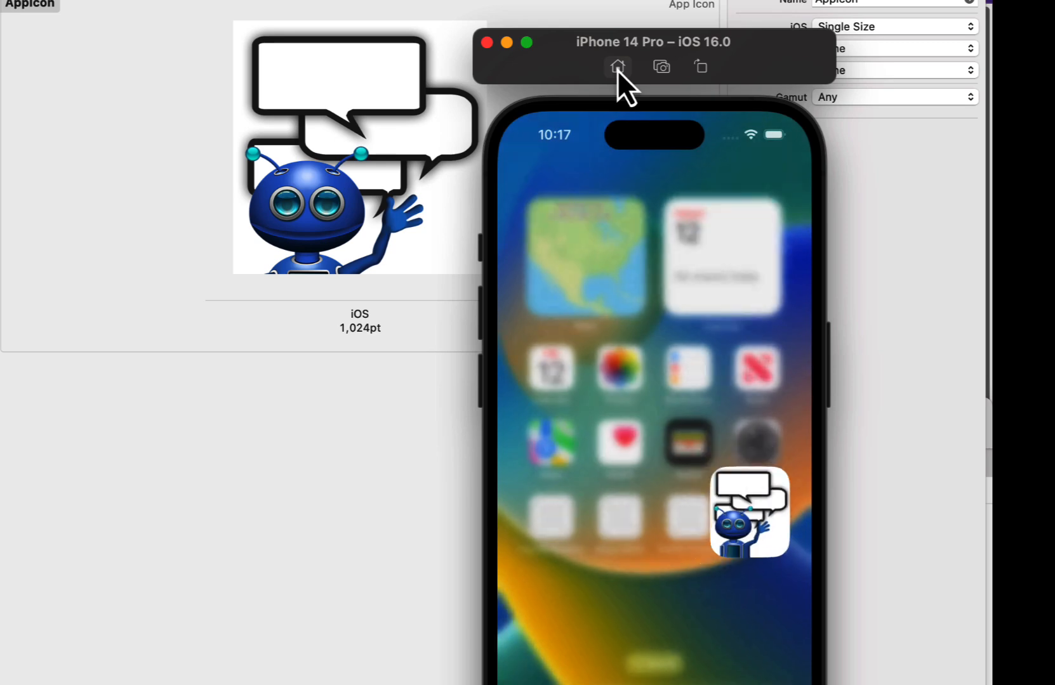